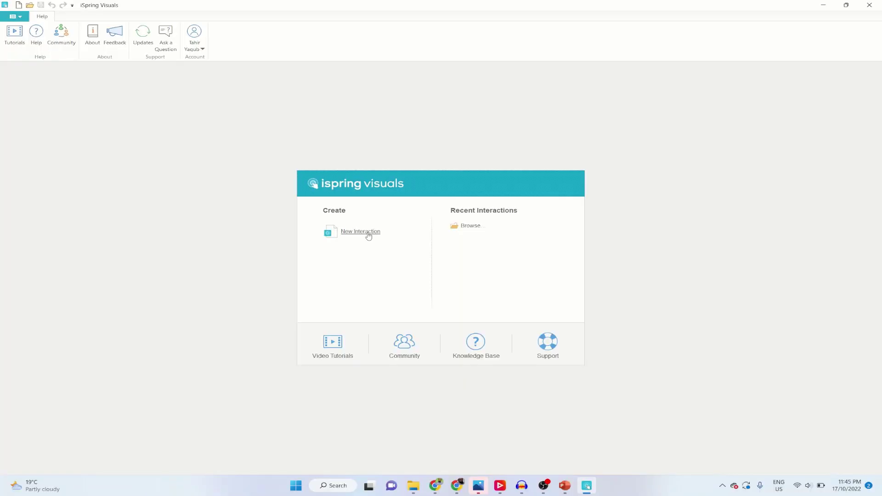
Step: Open the iSpring Free page in Chrome and scroll down to the Free-versus-Suite comparison
{"action": "left_click", "coordinate": [368, 236]}
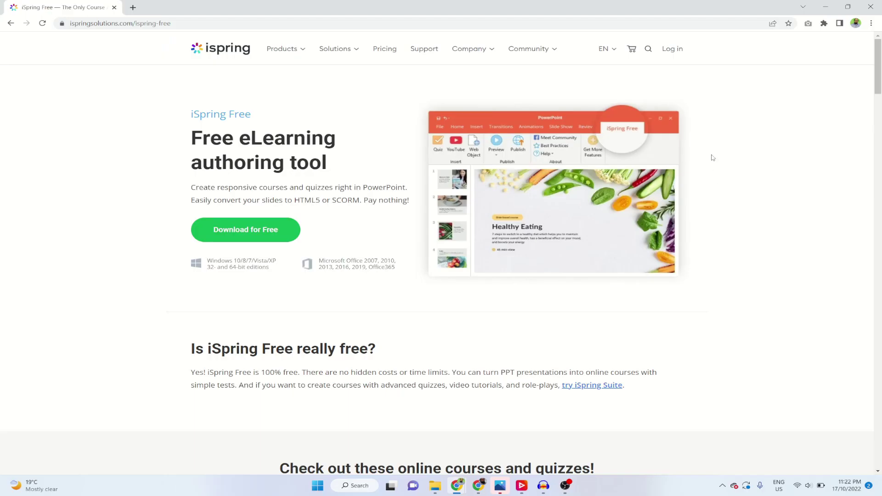
{"action": "left_click_drag", "start_coordinate": [878, 74], "coordinate": [880, 333]}
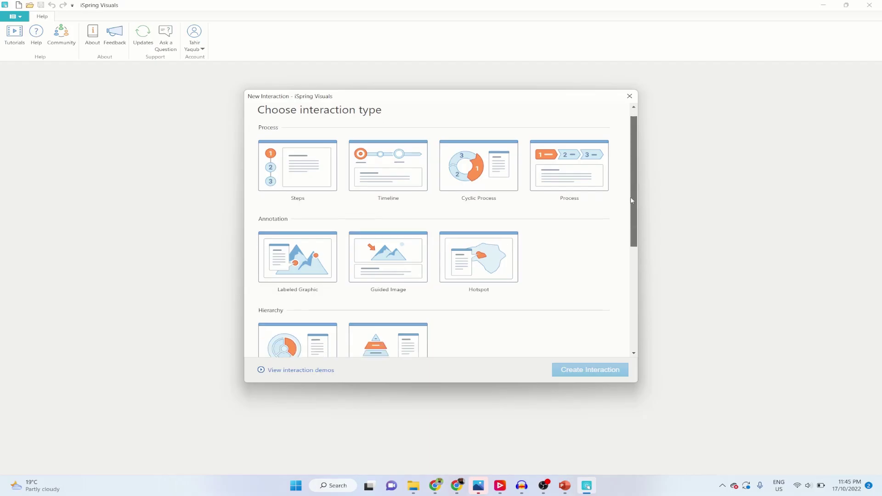
Step: Scroll the interaction type gallery past Process and Annotation down to Hierarchy and Catalog
{"action": "mouse_move", "coordinate": [631, 200]}
{"action": "left_mouse_down"}
{"action": "mouse_move", "coordinate": [622, 232]}
{"action": "mouse_move", "coordinate": [625, 308]}
{"action": "mouse_move", "coordinate": [636, 234]}
{"action": "mouse_move", "coordinate": [658, 180]}
{"action": "left_mouse_up"}
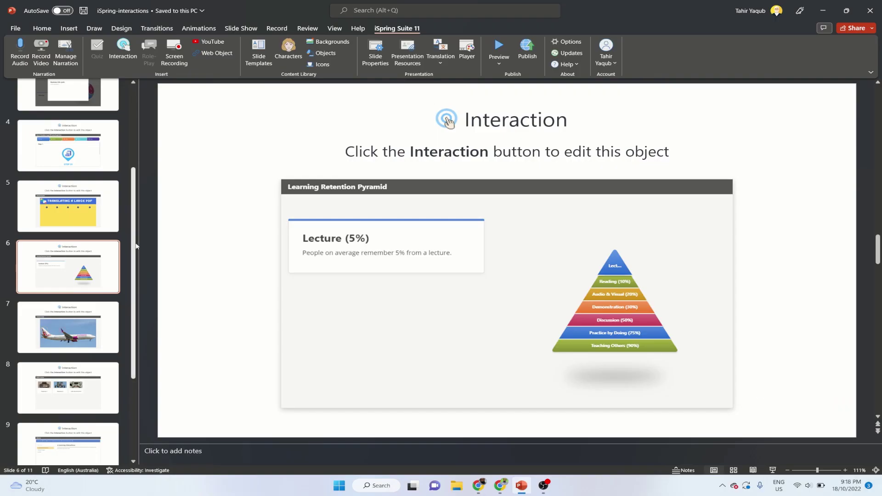
{"action": "left_click_drag", "start_coordinate": [136, 246], "coordinate": [131, 317]}
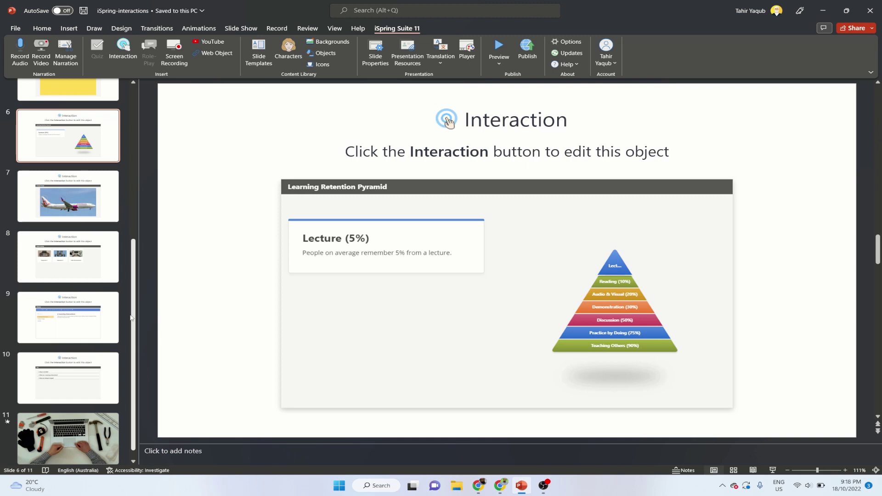
{"action": "left_click_drag", "start_coordinate": [131, 317], "coordinate": [145, 155]}
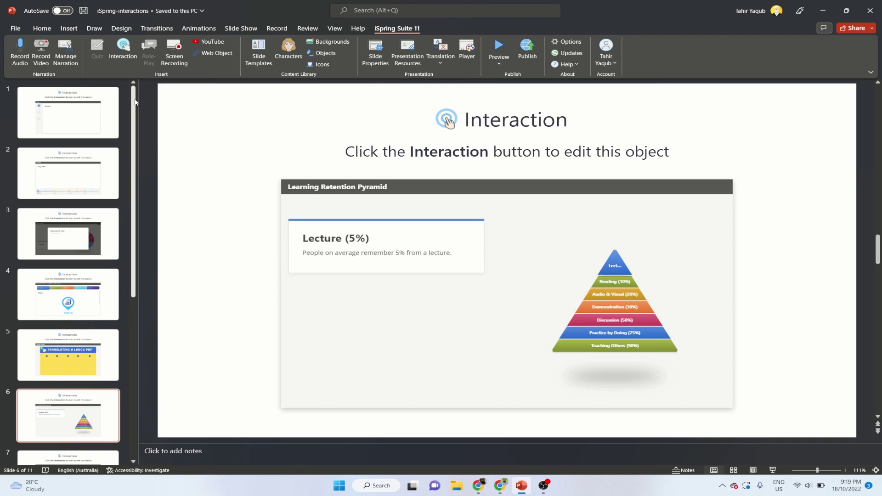
Step: Insert a Blank layout slide as slide 1, bringing the deck to 12 slides
{"action": "left_click", "coordinate": [106, 86]}
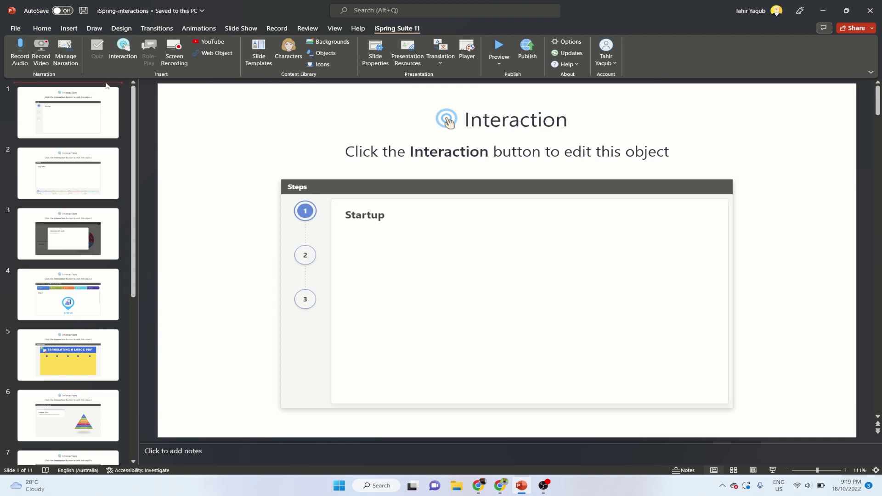
{"action": "left_click", "coordinate": [69, 28]}
{"action": "left_click", "coordinate": [20, 61]}
{"action": "left_click", "coordinate": [37, 207]}
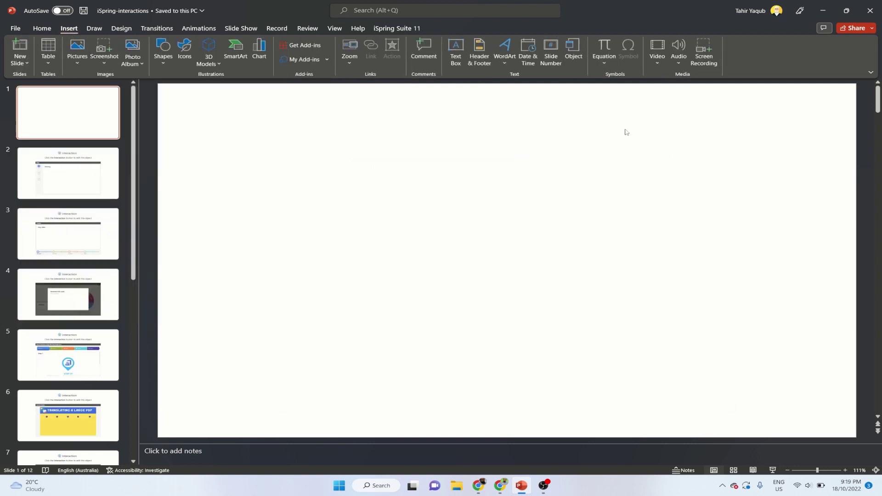
{"action": "left_click", "coordinate": [397, 29]}
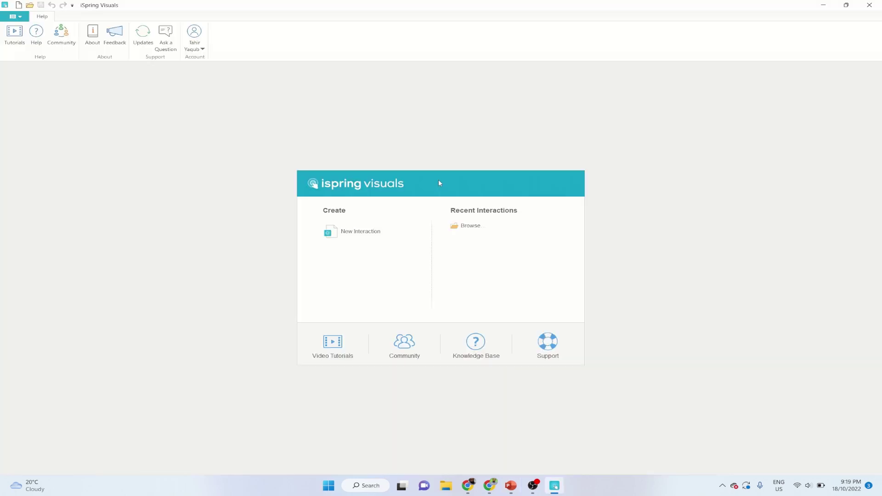
Step: Start a new interaction, browse the type gallery, and choose the Steps type
{"action": "left_click", "coordinate": [372, 233]}
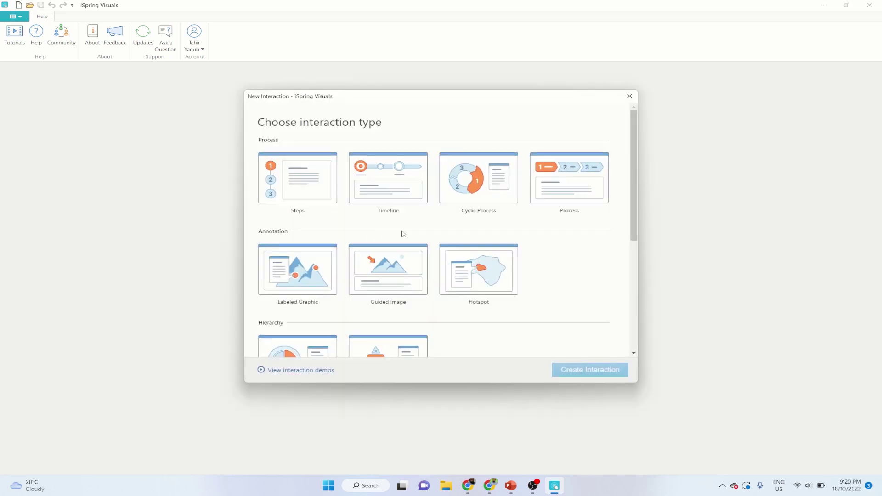
{"action": "left_click_drag", "start_coordinate": [638, 213], "coordinate": [638, 215]}
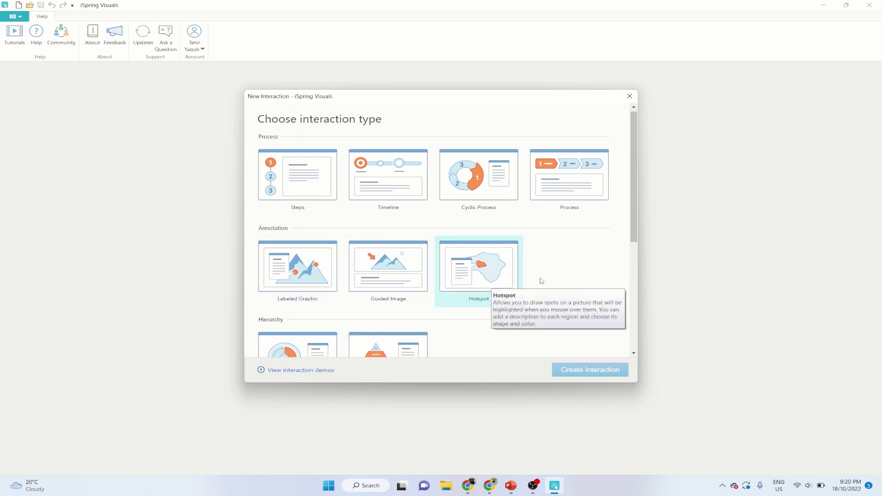
{"action": "left_click_drag", "start_coordinate": [634, 232], "coordinate": [629, 282]}
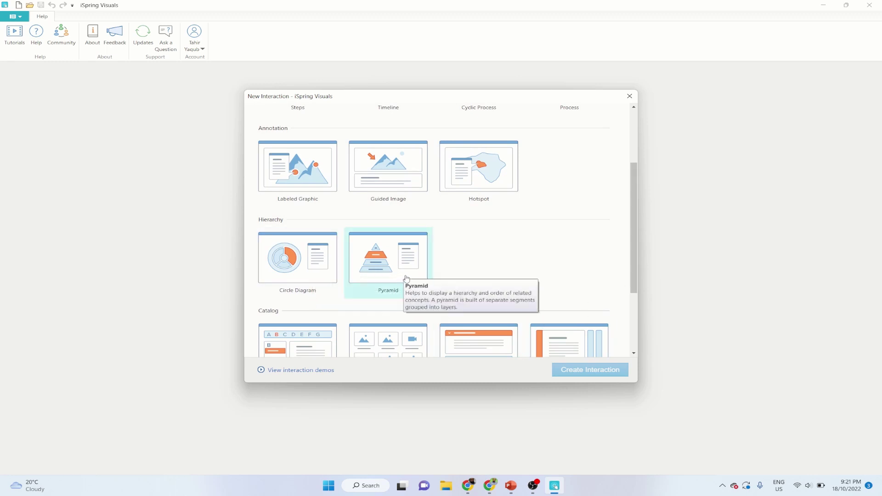
{"action": "scroll", "coordinate": [633, 275], "scroll_direction": "down", "scroll_amount": 3}
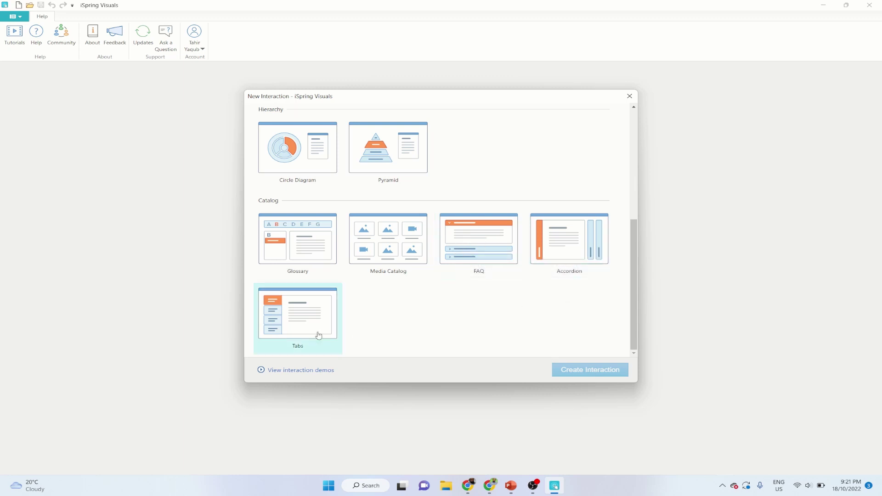
{"action": "scroll", "coordinate": [629, 212], "scroll_direction": "up", "scroll_amount": 5}
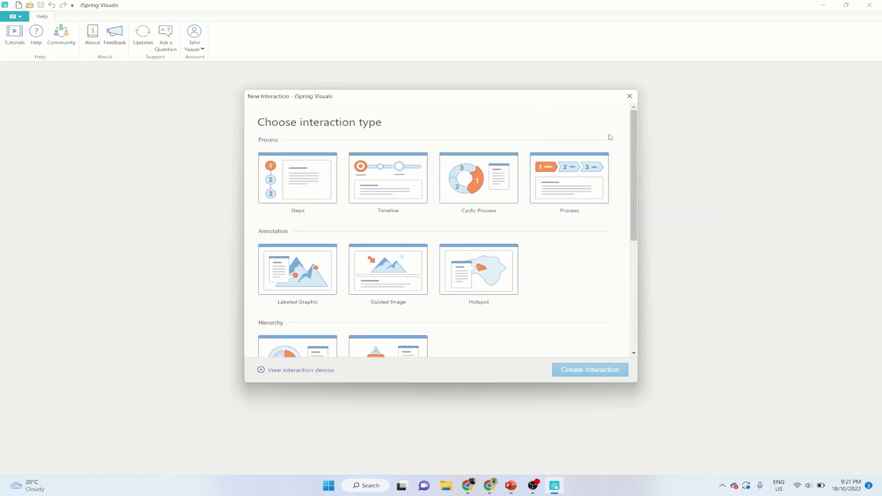
{"action": "left_click", "coordinate": [318, 186]}
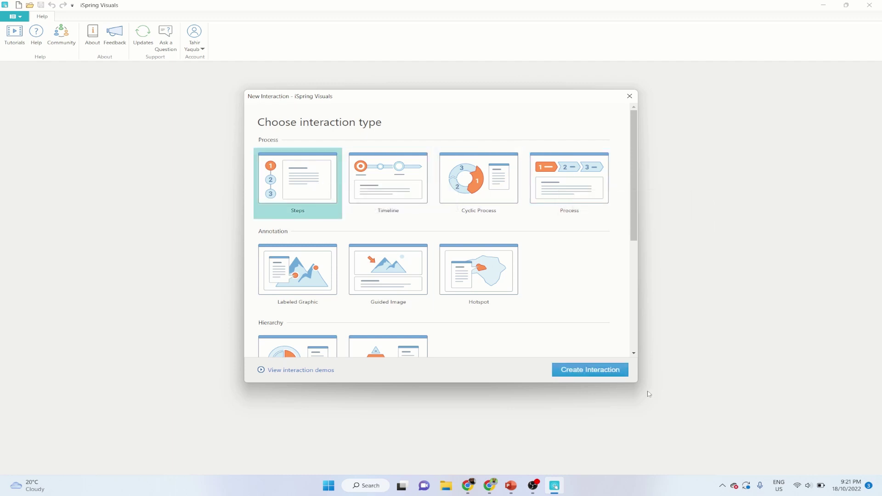
Step: Create the Steps interaction with three default steps and open its Properties
{"action": "left_click", "coordinate": [605, 370]}
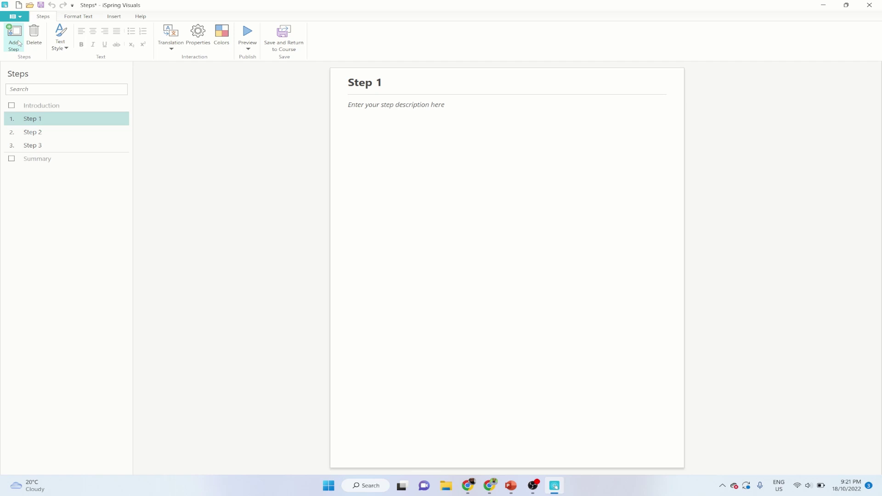
{"action": "left_click", "coordinate": [198, 33]}
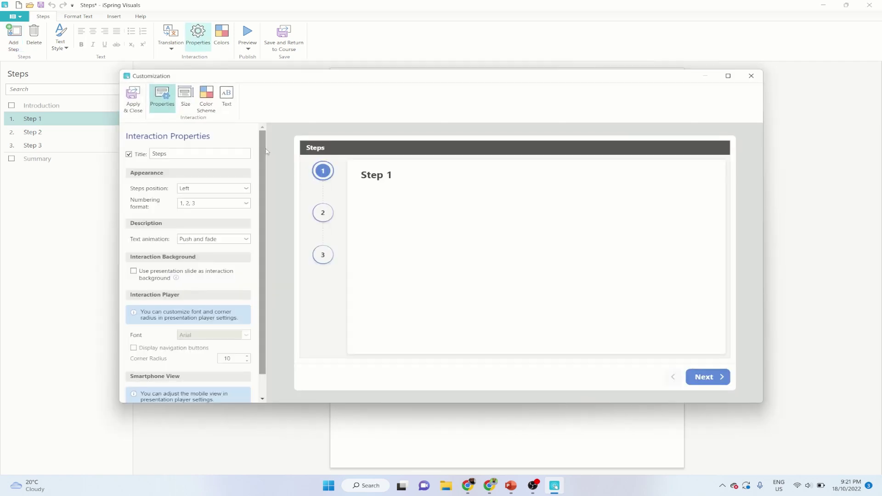
Step: Review the Numbering format and Color Scheme settings, then Apply & Close without changes
{"action": "scroll", "coordinate": [266, 152], "scroll_direction": "down", "scroll_amount": 1}
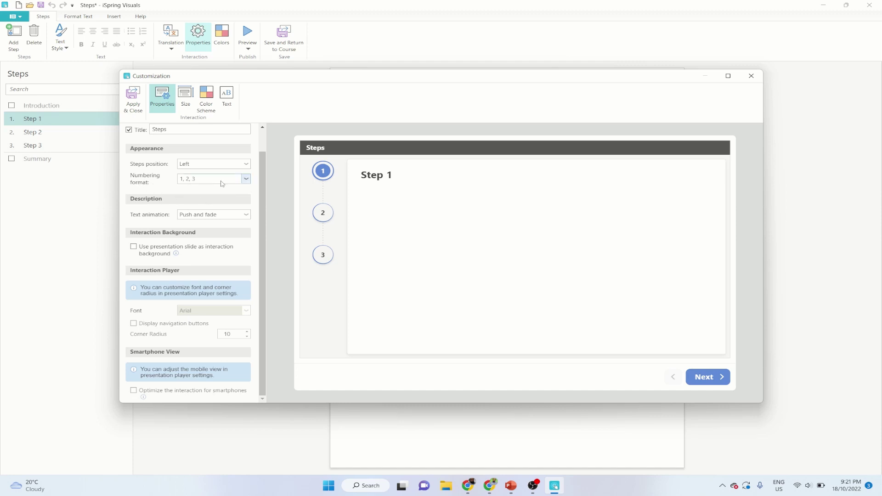
{"action": "left_click", "coordinate": [247, 180]}
{"action": "left_click", "coordinate": [248, 179]}
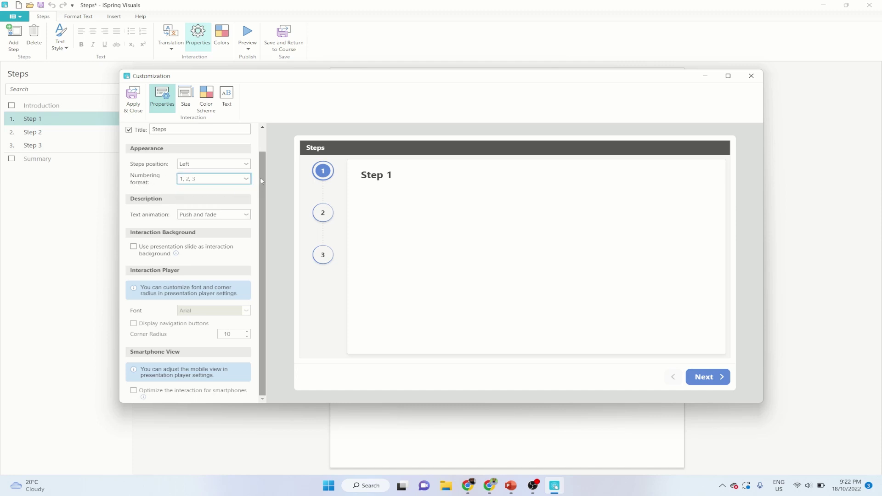
{"action": "scroll", "coordinate": [237, 164], "scroll_direction": "up", "scroll_amount": 1}
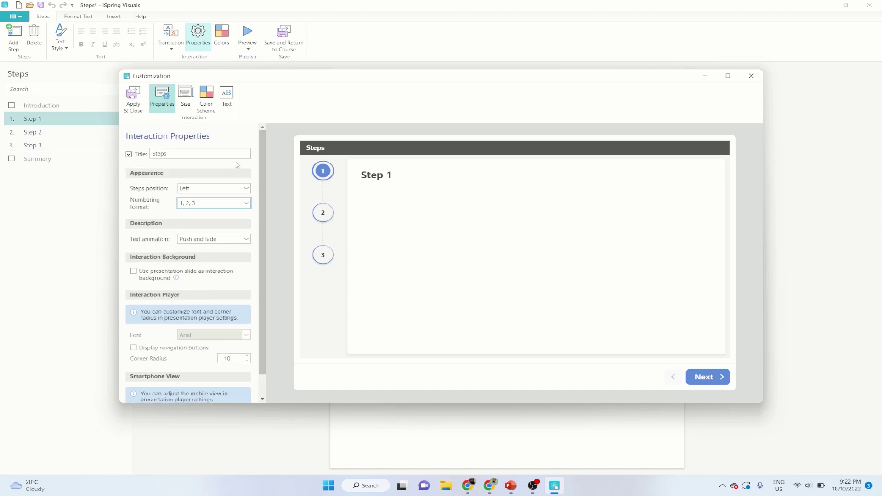
{"action": "double_click", "coordinate": [175, 154]}
{"action": "scroll", "coordinate": [267, 266], "scroll_direction": "down", "scroll_amount": 1}
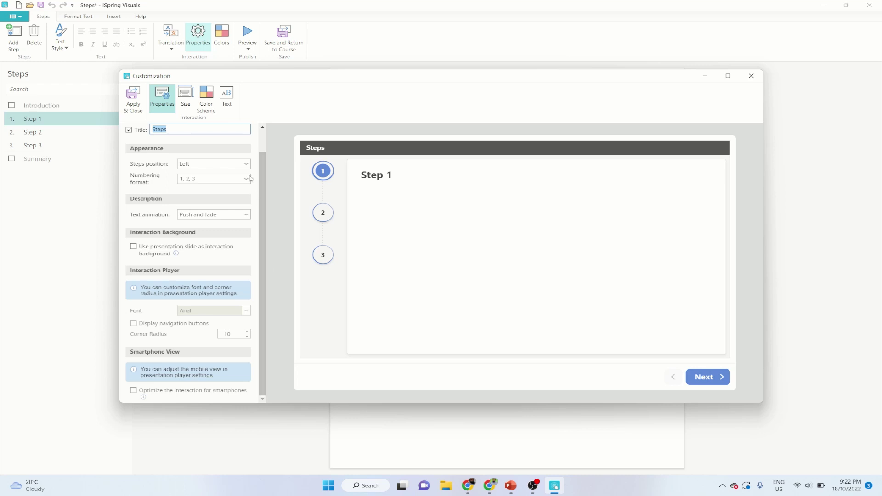
{"action": "left_click", "coordinate": [207, 98]}
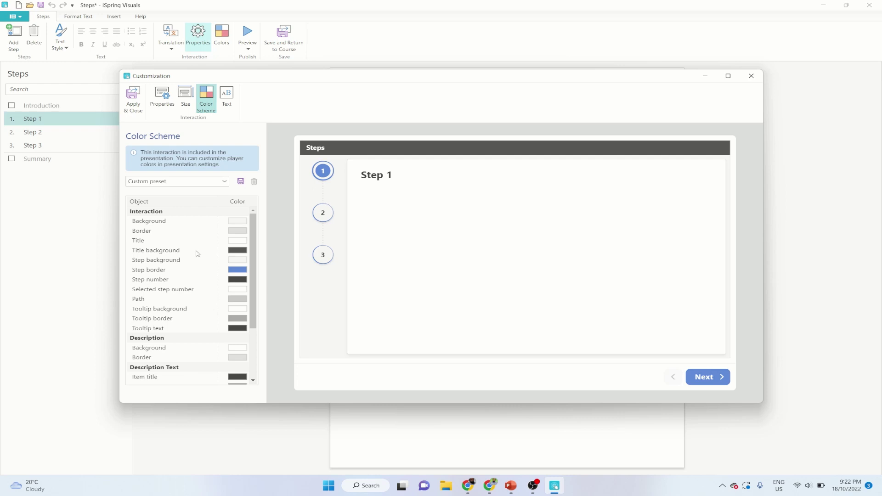
{"action": "left_click", "coordinate": [133, 97]}
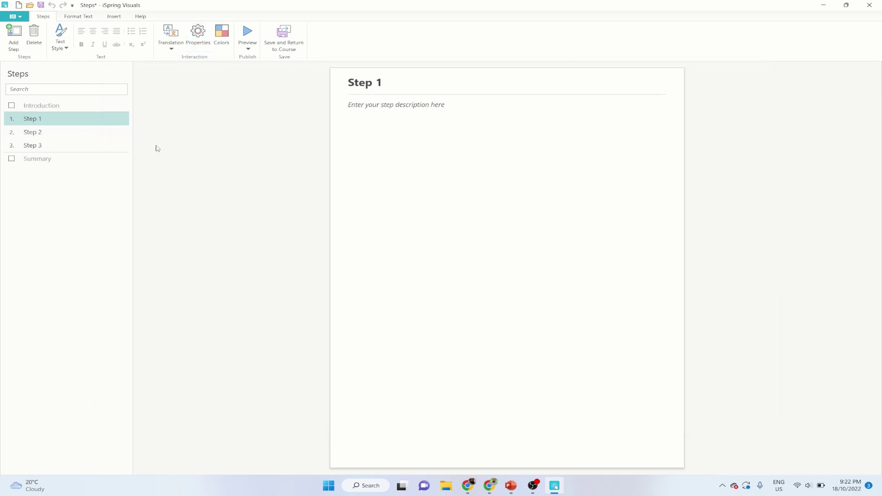
Step: Add a fourth step, 'New Step', after Step 1 and preview the interaction
{"action": "left_click", "coordinate": [13, 47]}
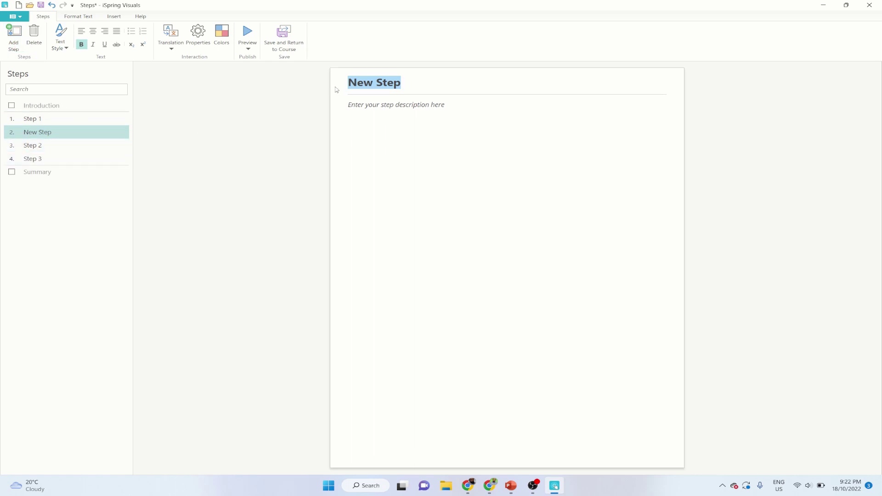
{"action": "left_click", "coordinate": [247, 32]}
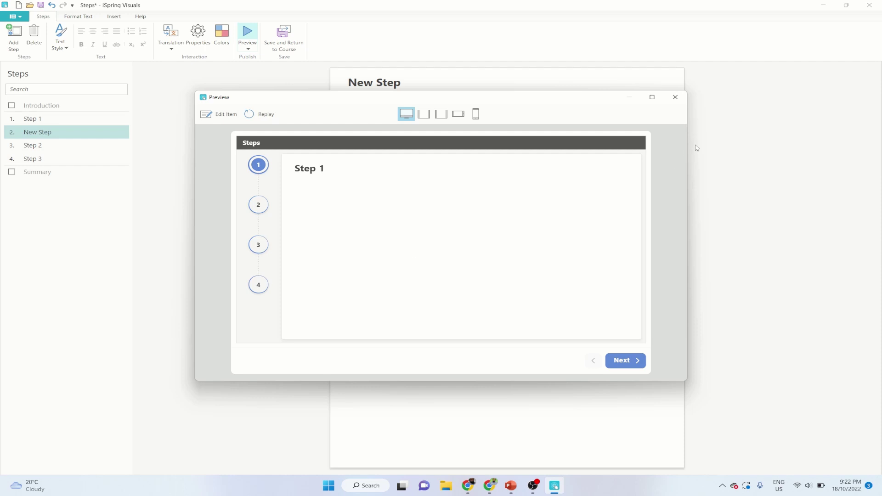
{"action": "left_click", "coordinate": [675, 97]}
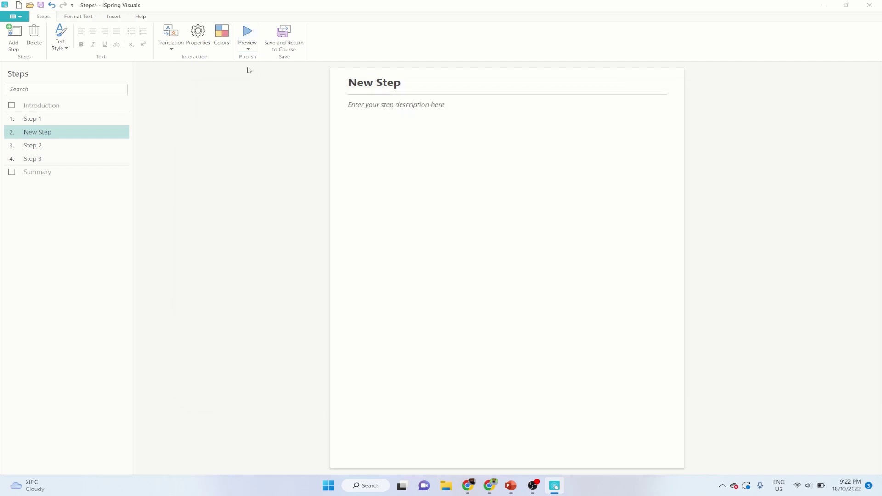
{"action": "left_click", "coordinate": [203, 43]}
Step: Set the Numbering format to 'A, B, C', apply it, and preview the lettered steps
{"action": "left_click", "coordinate": [247, 203]}
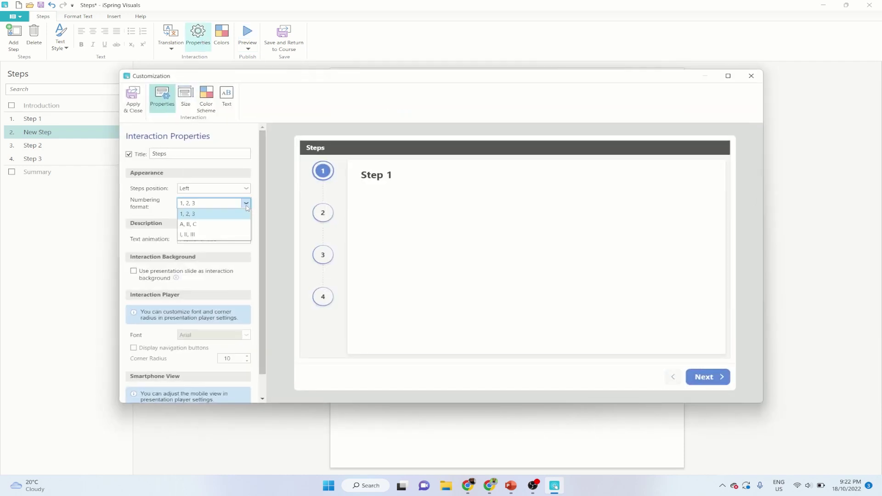
{"action": "left_click", "coordinate": [202, 230]}
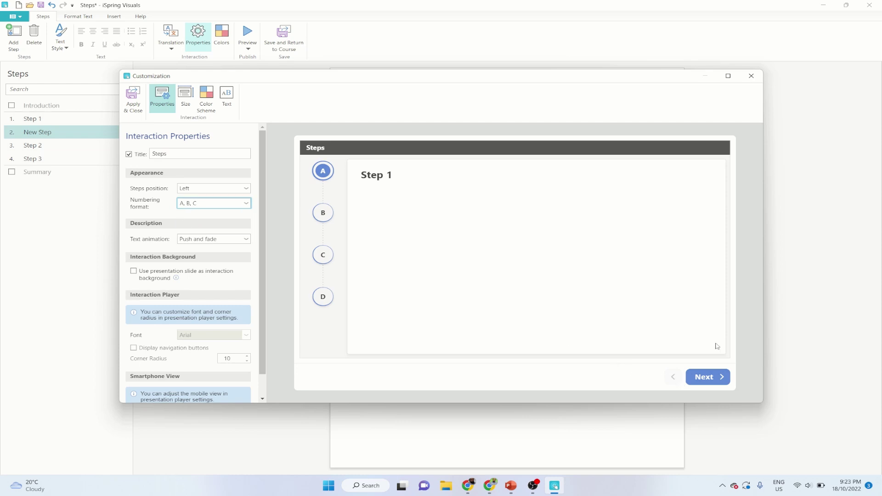
{"action": "left_click", "coordinate": [132, 97]}
{"action": "left_click", "coordinate": [247, 33]}
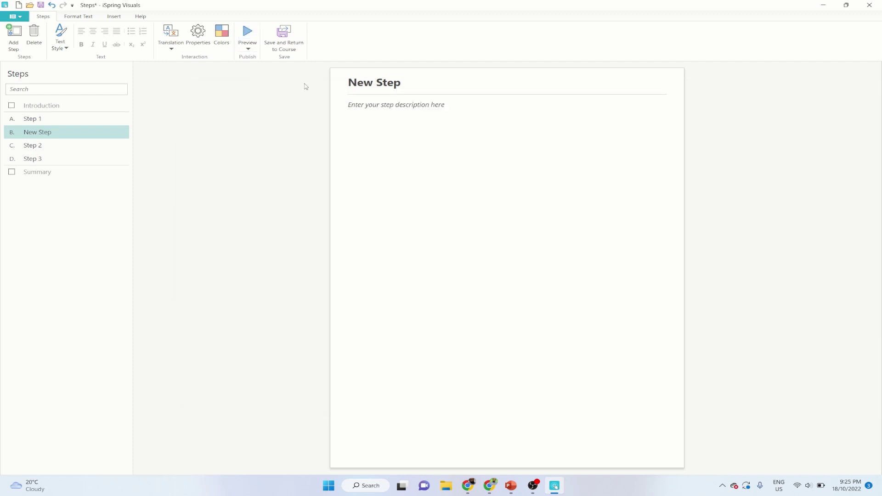
Step: Save the interaction to PowerPoint slide 1 and open Slide Properties listing all 12 slides
{"action": "left_click", "coordinate": [292, 47]}
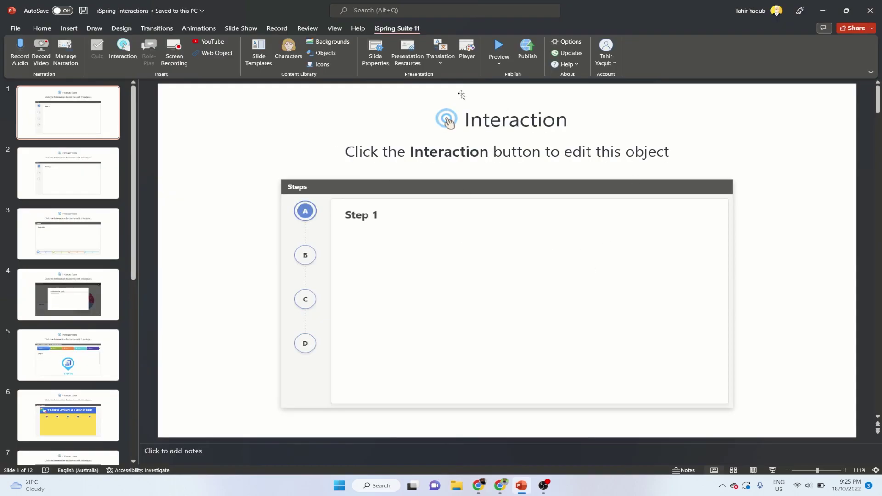
{"action": "left_click", "coordinate": [375, 57]}
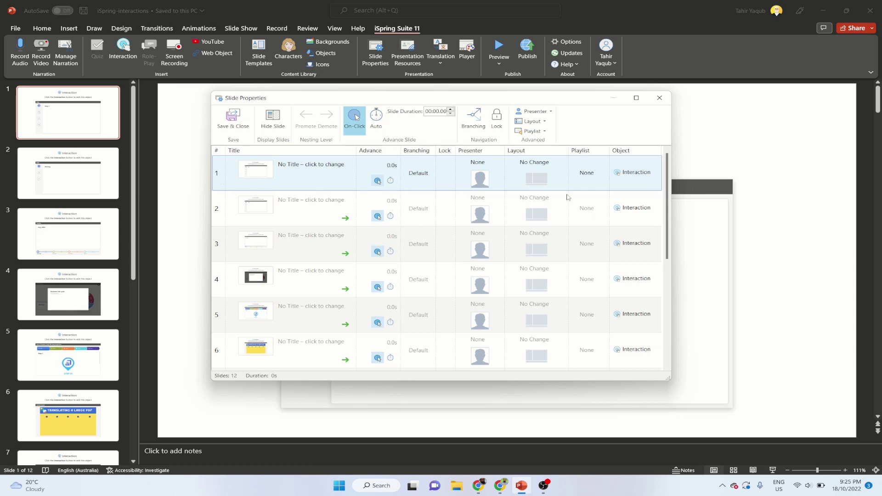
Step: Remove slide 1's interaction in Slide Properties and delete that blank slide, leaving 11 slides
{"action": "left_click", "coordinate": [654, 172]}
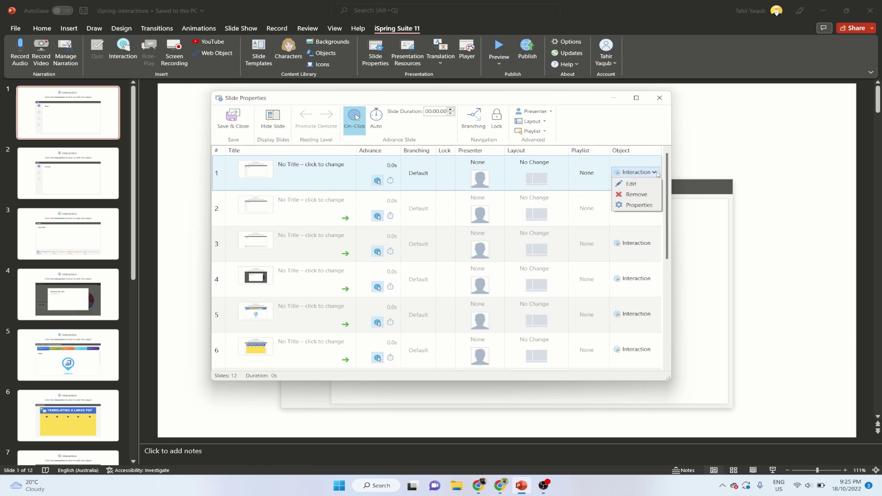
{"action": "left_click", "coordinate": [641, 194]}
{"action": "left_click", "coordinate": [488, 242]}
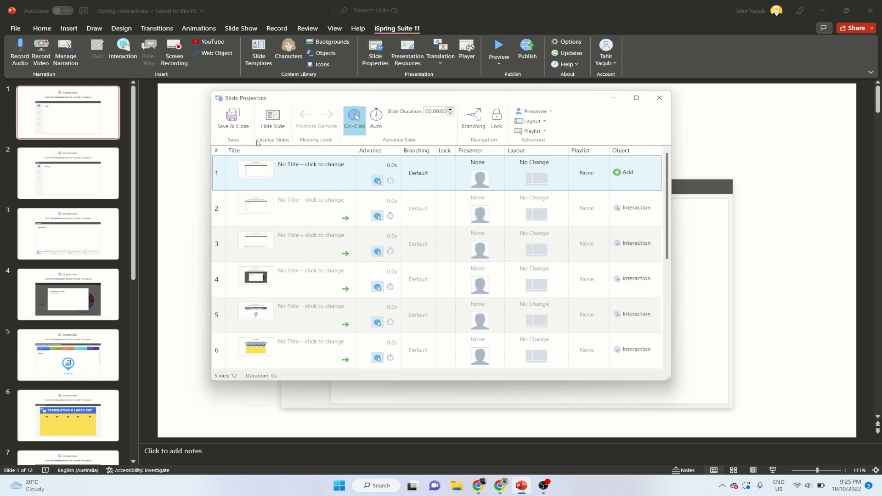
{"action": "left_click", "coordinate": [234, 118]}
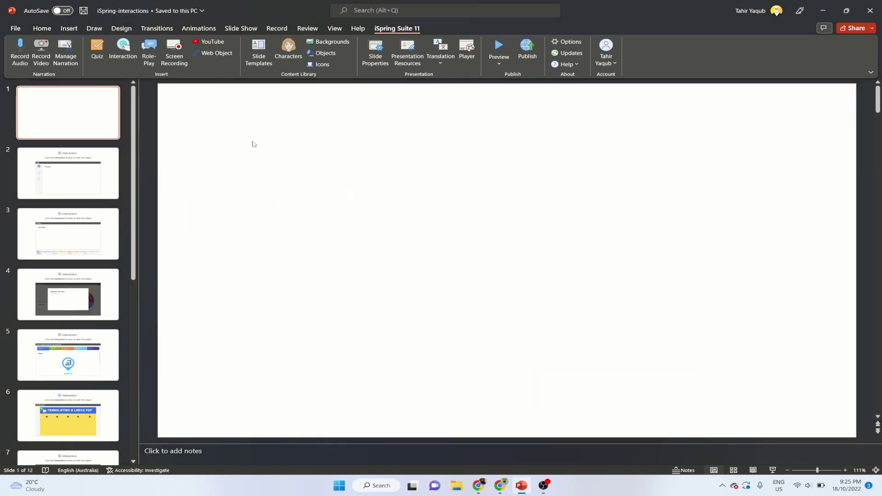
{"action": "right_click", "coordinate": [72, 110]}
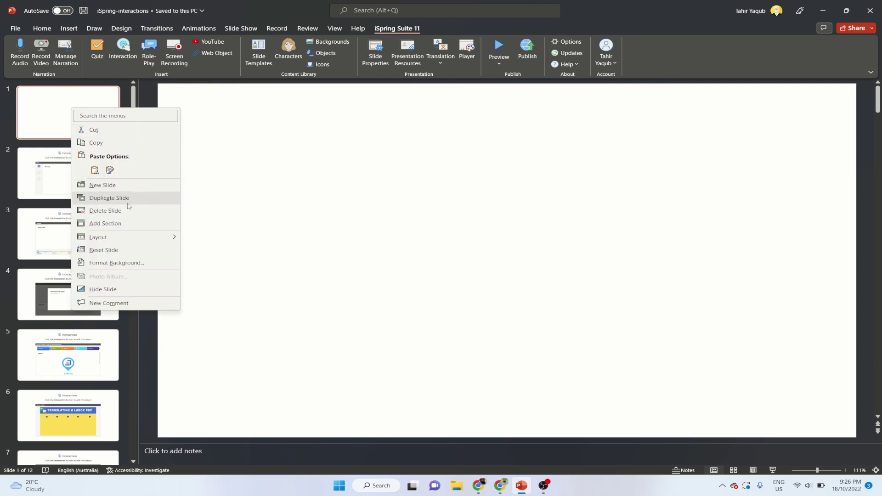
{"action": "left_click", "coordinate": [105, 210]}
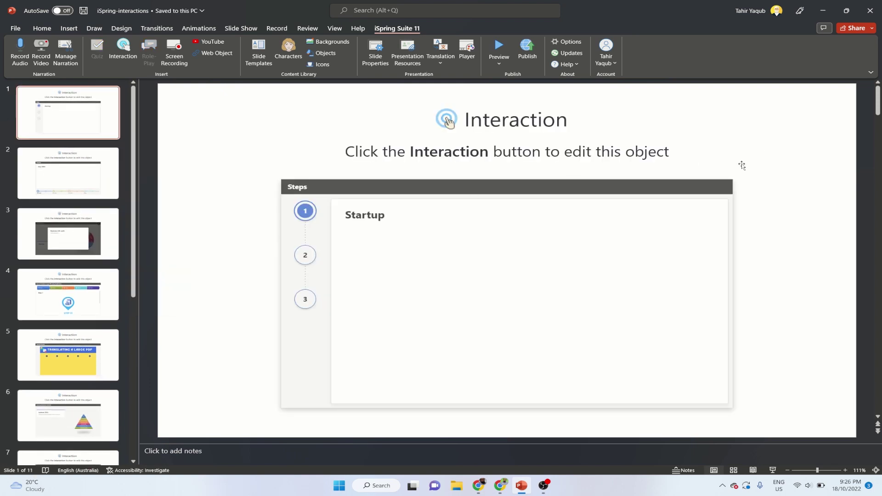